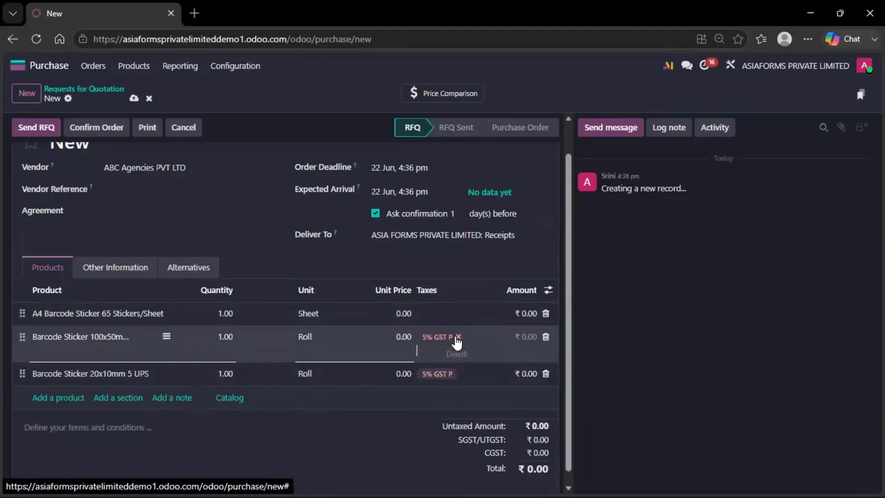
Remove the 5% GST P tax from the Barcode Sticker 100x50mm 1 UPS and Barcode Sticker 20x10mm 5 UPS lines.
{"action": "left_click", "coordinate": [455, 337]}
{"action": "left_click", "coordinate": [457, 360]}
{"action": "left_click", "coordinate": [459, 361]}
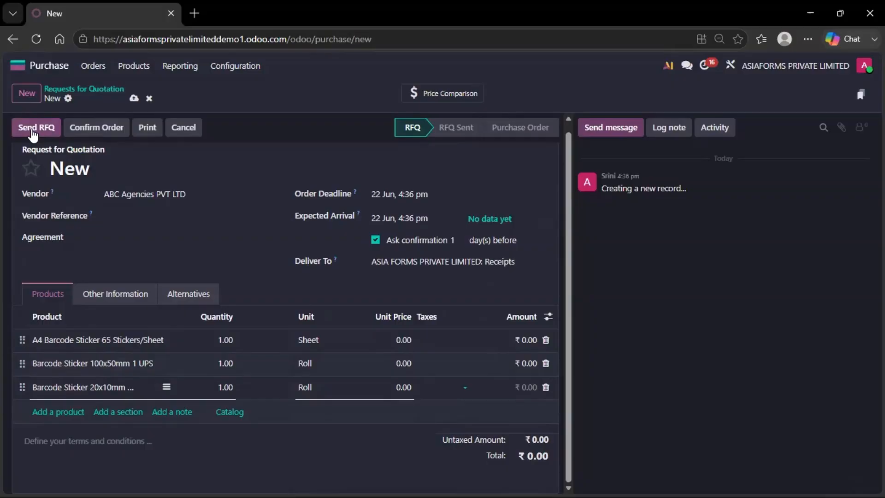
Email the request for quotation with its PDF attachment, replacing the recipient ABC Agencies PVT LTD with ASIAFORMS PRIVATE LIMITED.
{"action": "left_click", "coordinate": [32, 131]}
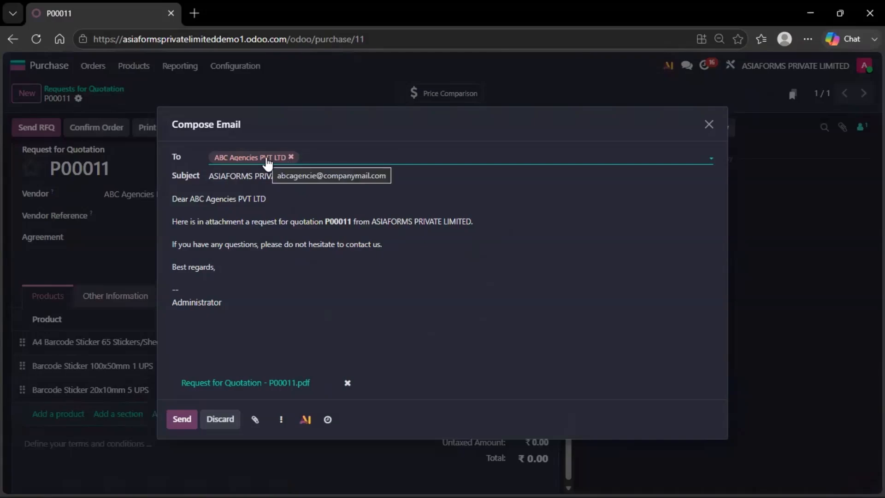
{"action": "left_click", "coordinate": [291, 157]}
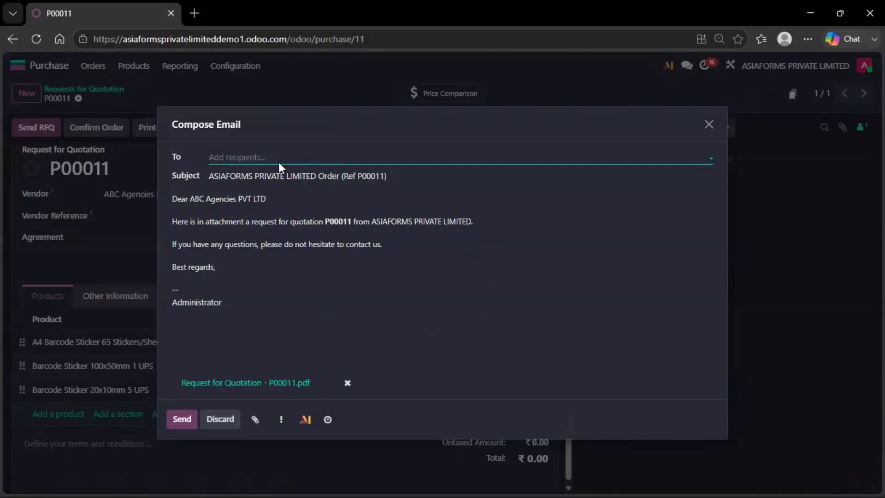
{"action": "type", "text": "Vsi"}
{"action": "left_click", "coordinate": [322, 176]}
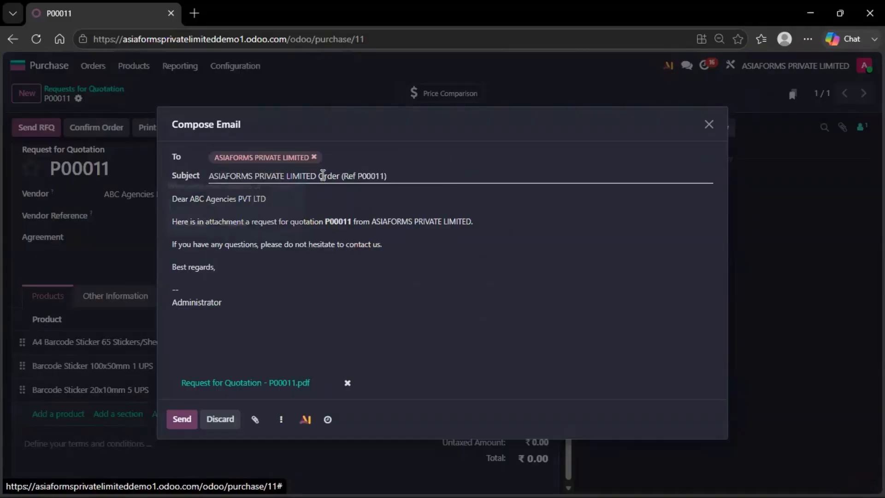
{"action": "left_click", "coordinate": [189, 417]}
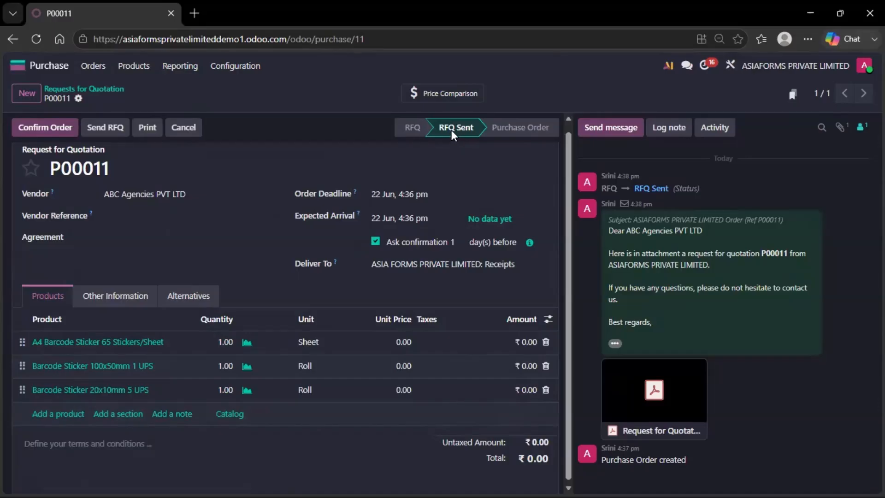
Check the sent request's status in the quotation list, reopen it and confirm it as a purchase order.
{"action": "left_click", "coordinate": [121, 91]}
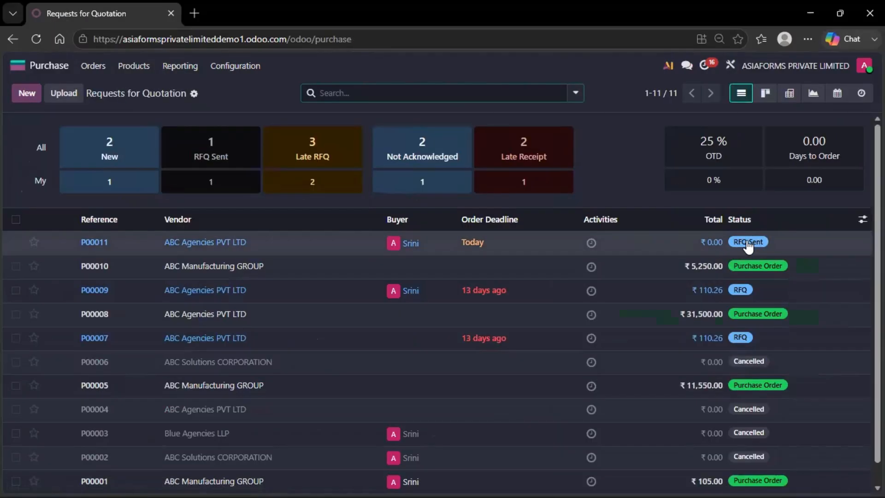
{"action": "left_click", "coordinate": [291, 245]}
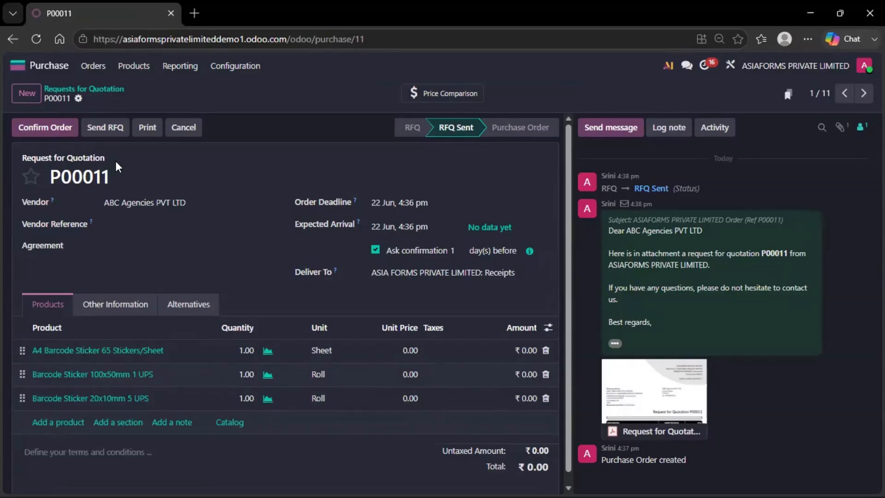
{"action": "left_click", "coordinate": [47, 134]}
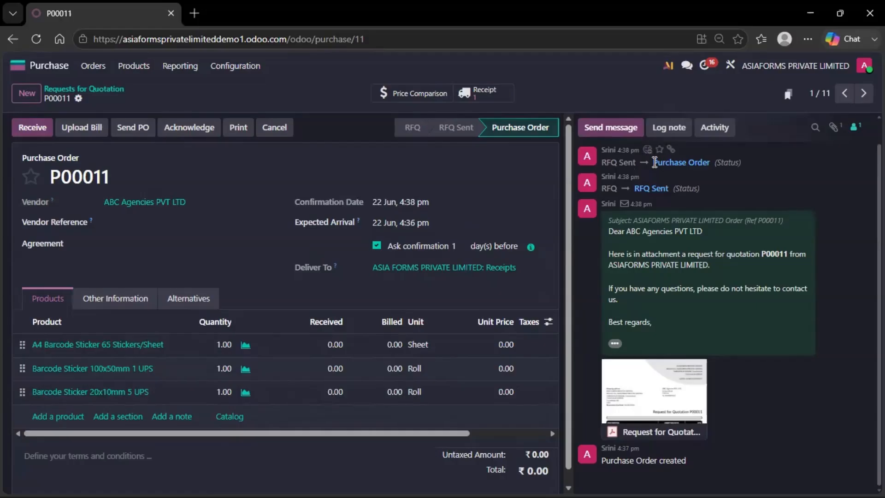
Check the order's status change in its log and in the quotation list, and reopen the order.
{"action": "left_click_drag", "start_coordinate": [652, 162], "coordinate": [702, 171]}
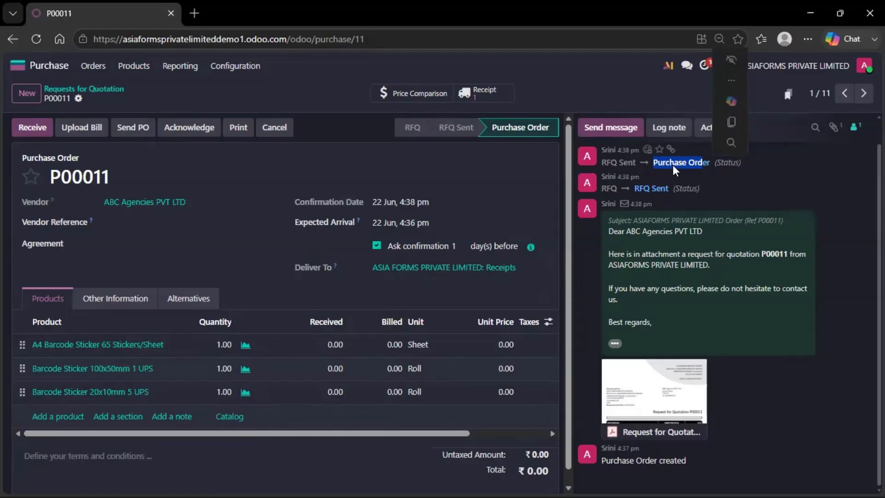
{"action": "left_click", "coordinate": [102, 89]}
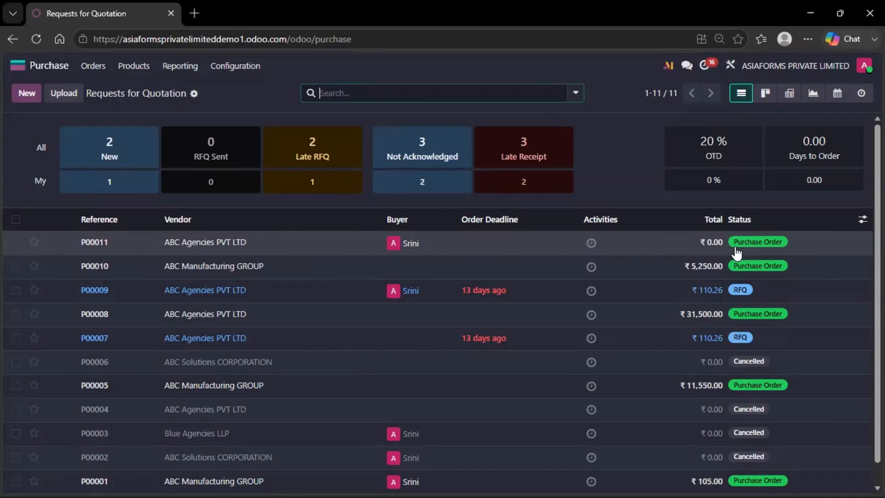
{"action": "left_click", "coordinate": [167, 249]}
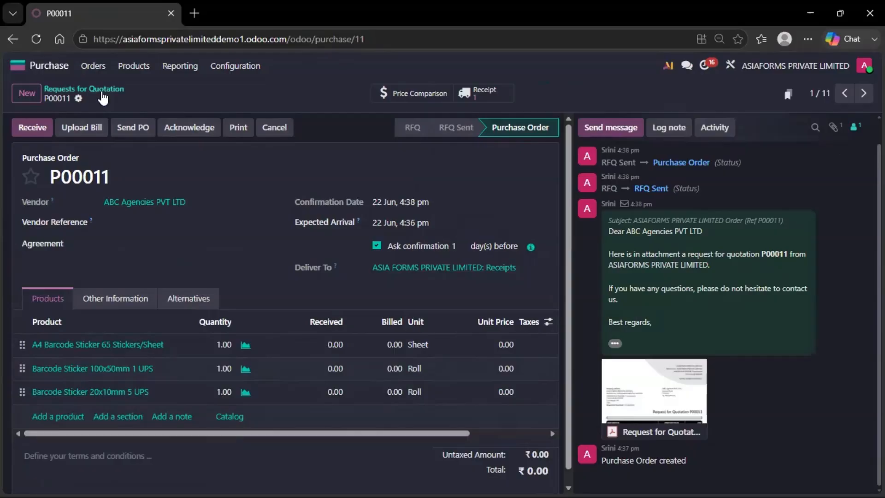
View the receipt linked to the ABC Agencies PVT LTD order, and return to the order through the quotation list.
{"action": "left_click", "coordinate": [476, 97]}
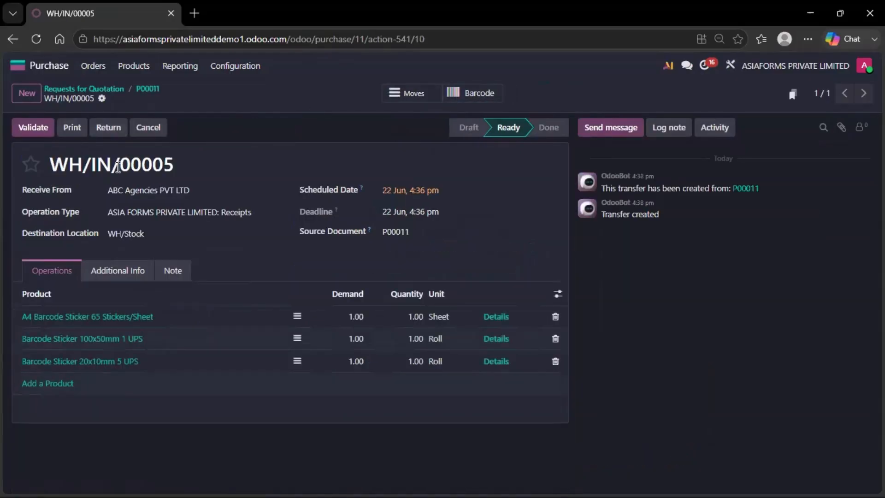
{"action": "left_click", "coordinate": [138, 90]}
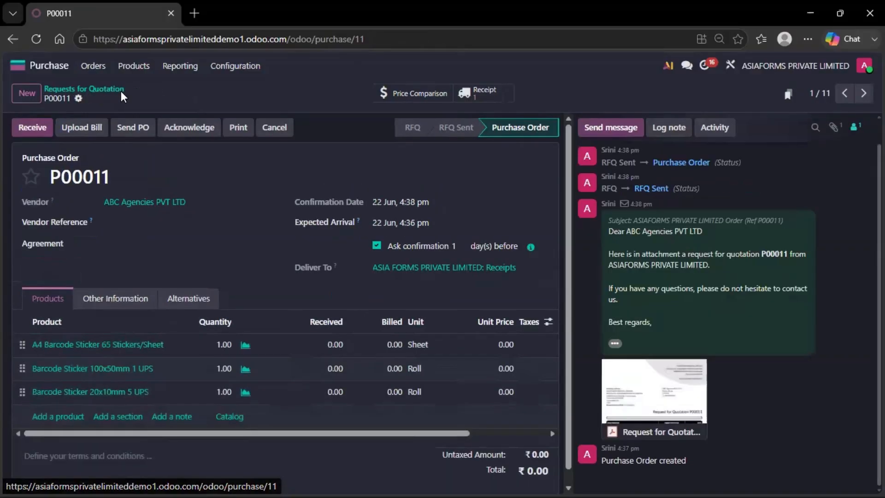
{"action": "left_click", "coordinate": [112, 87]}
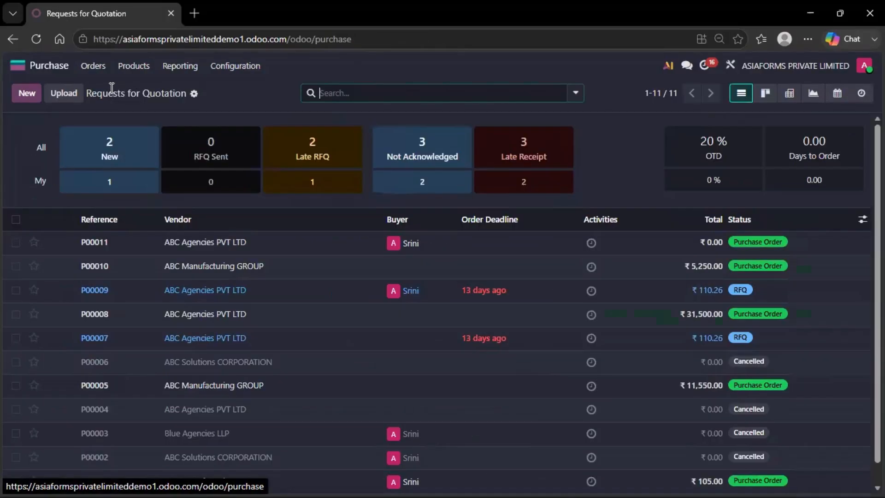
{"action": "left_click", "coordinate": [251, 243]}
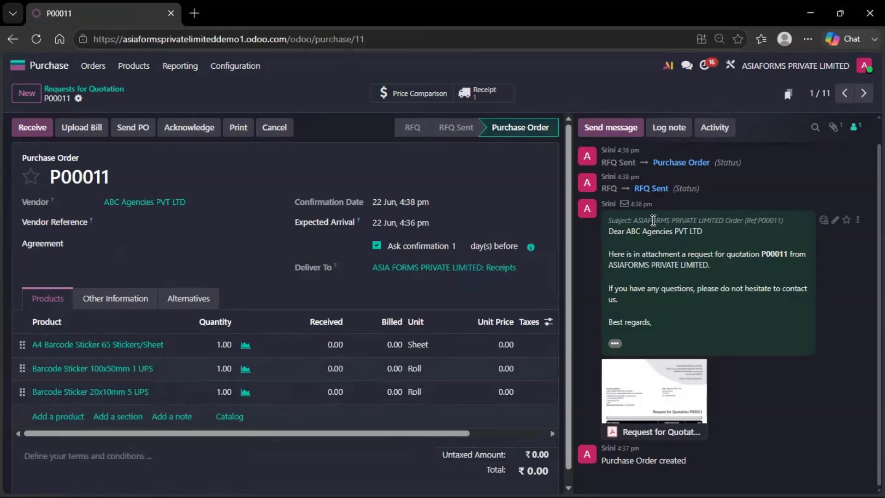
{"action": "scroll", "coordinate": [684, 244], "scroll_direction": "up", "scroll_amount": 1}
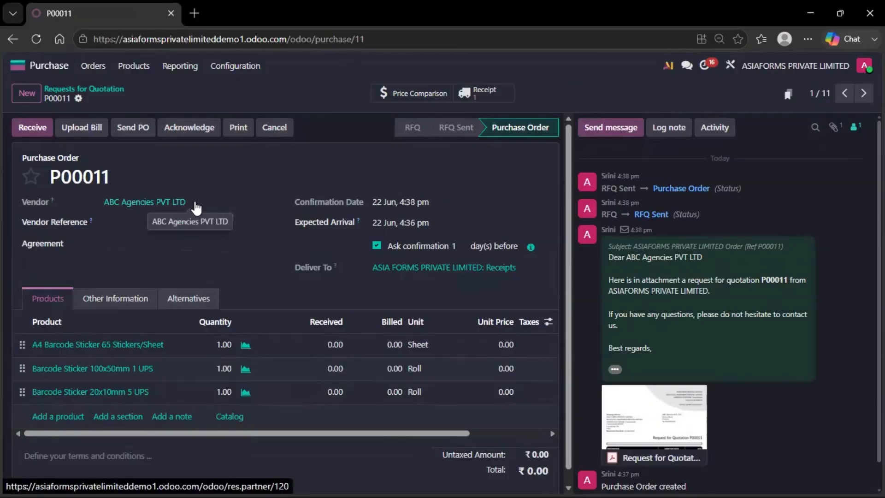
Create an alternative request for quotation for vendor ABC Manufacturing GROUP with the products copied from the order.
{"action": "left_click", "coordinate": [195, 301]}
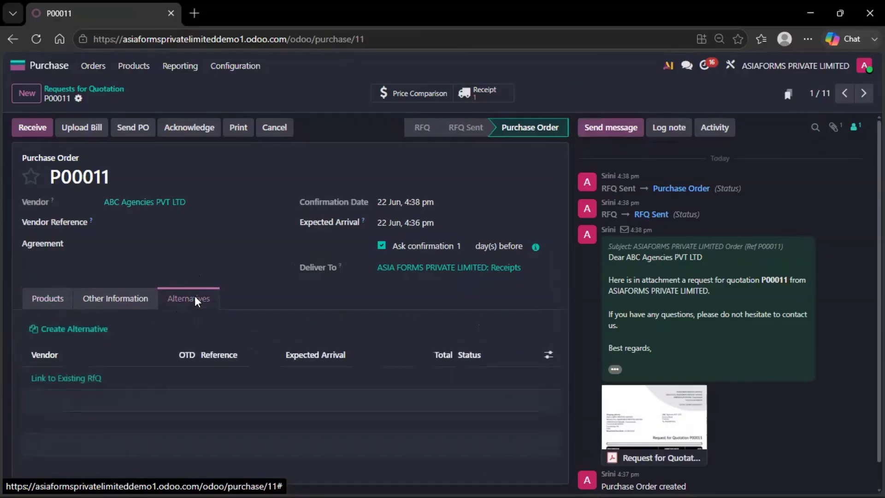
{"action": "left_click", "coordinate": [98, 329]}
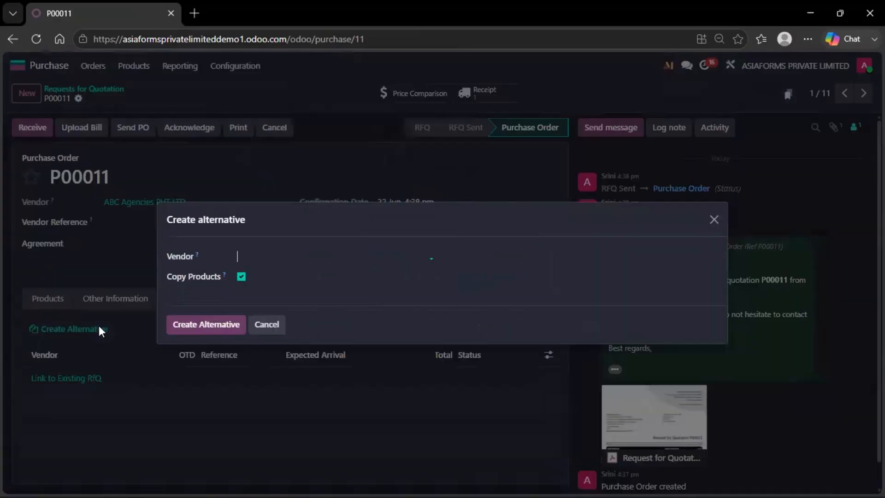
{"action": "left_click", "coordinate": [286, 253]}
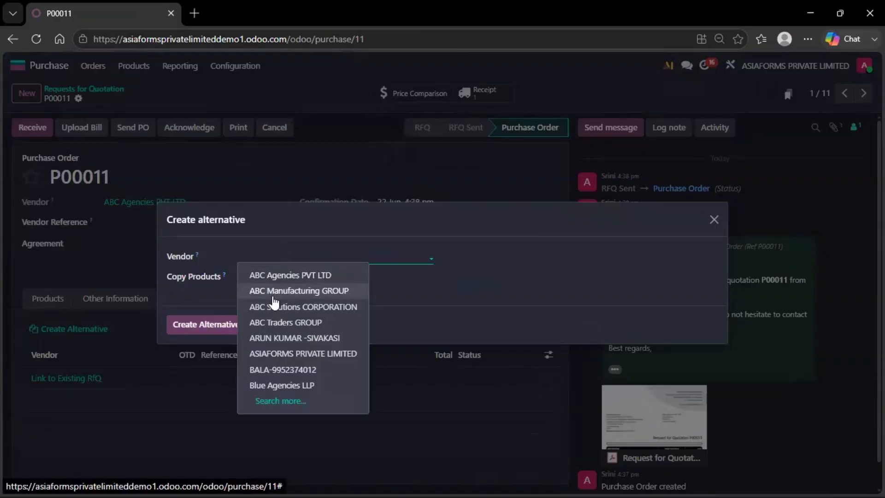
{"action": "left_click", "coordinate": [272, 295]}
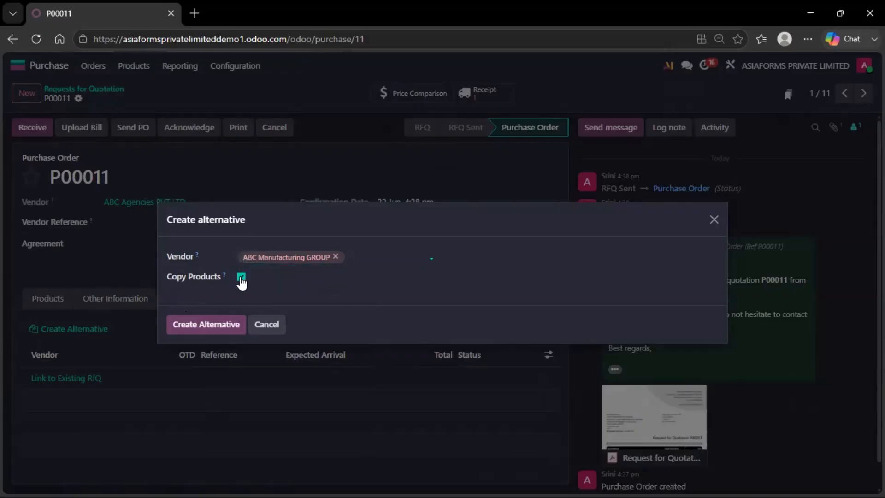
{"action": "left_click", "coordinate": [223, 328]}
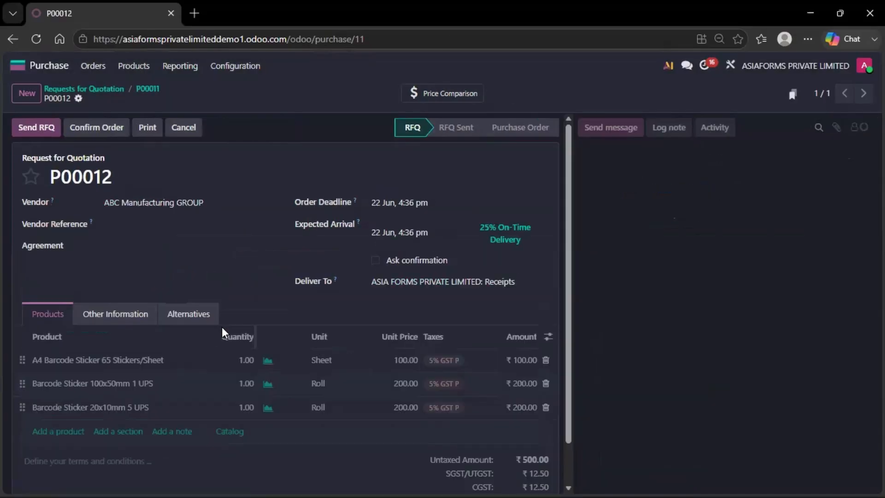
Review the alternative request's reference, product lines, unit prices, taxes and totals.
{"action": "scroll", "coordinate": [199, 317], "scroll_direction": "down", "scroll_amount": 1}
{"action": "scroll", "coordinate": [76, 129], "scroll_direction": "up", "scroll_amount": 1}
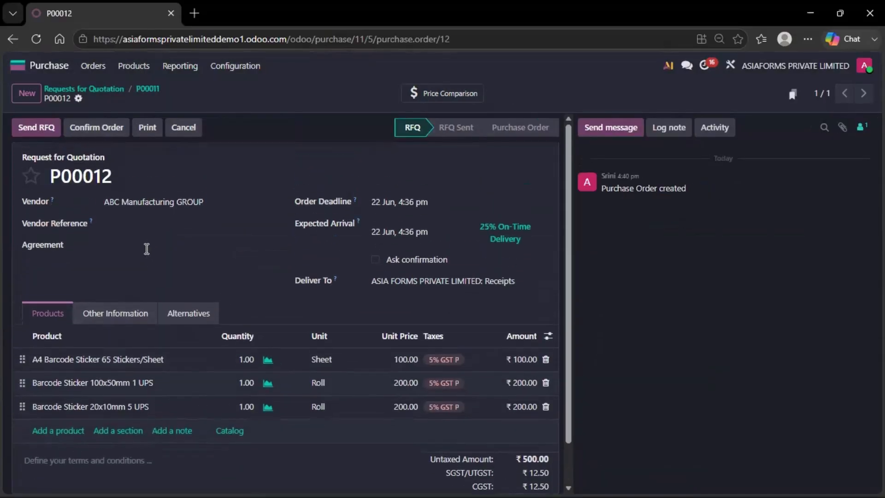
{"action": "left_click_drag", "start_coordinate": [127, 178], "coordinate": [54, 171]}
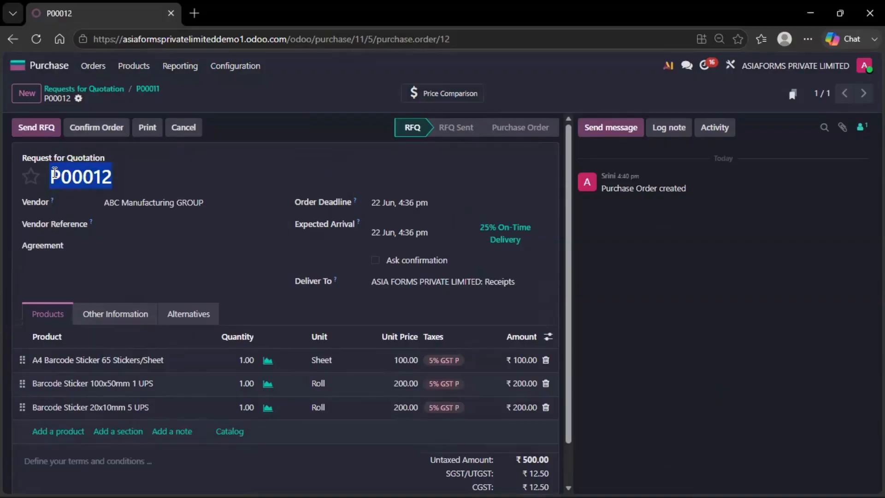
{"action": "left_click", "coordinate": [147, 284]}
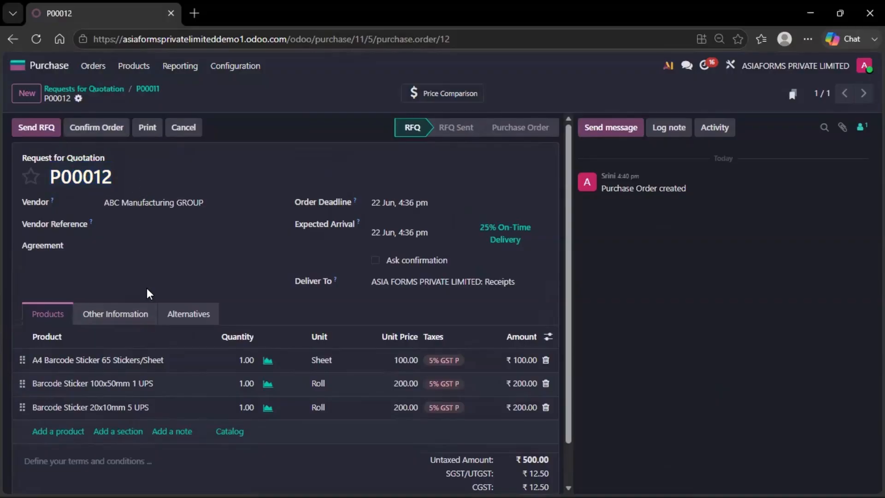
{"action": "scroll", "coordinate": [105, 326], "scroll_direction": "down", "scroll_amount": 1}
{"action": "scroll", "coordinate": [164, 330], "scroll_direction": "up", "scroll_amount": 1}
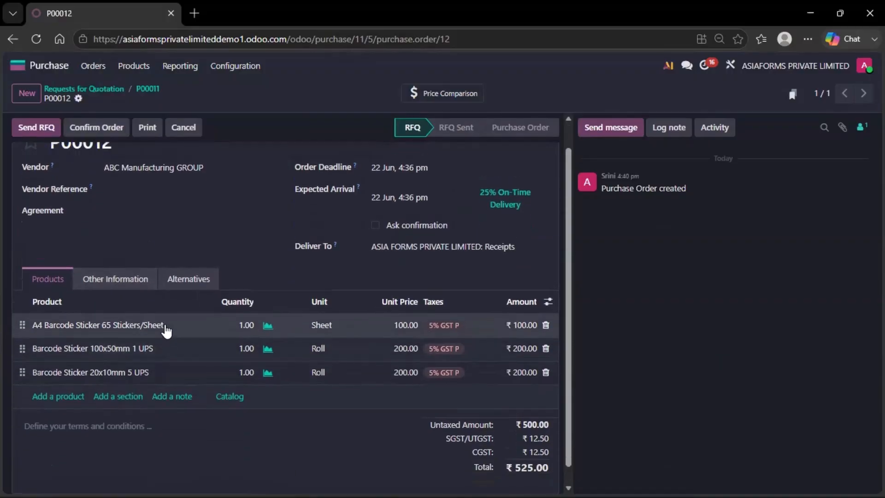